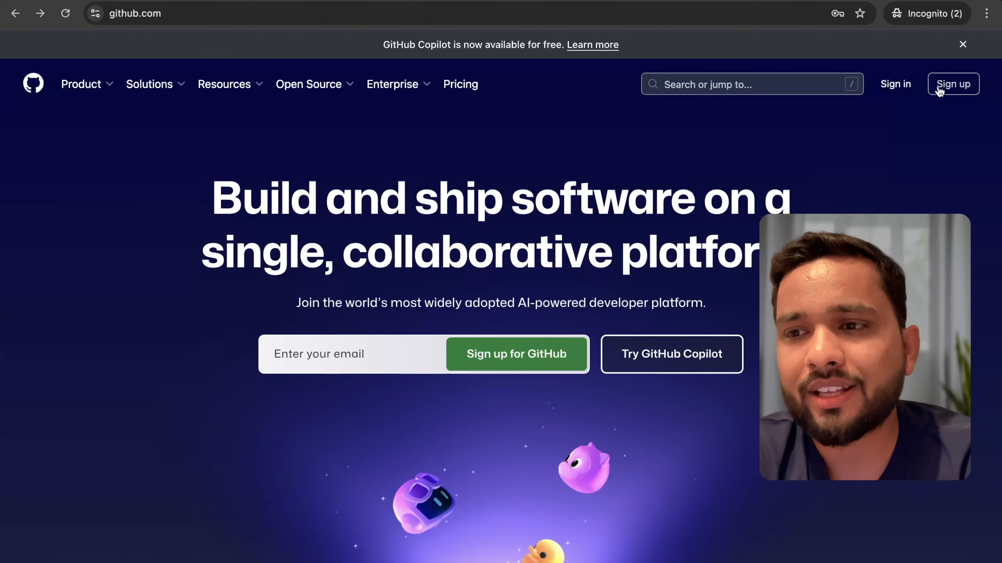
# - Open GitHub's account sign-up form, look it over, and switch to the sign-in page for an existing account
pyautogui.click(952, 90)
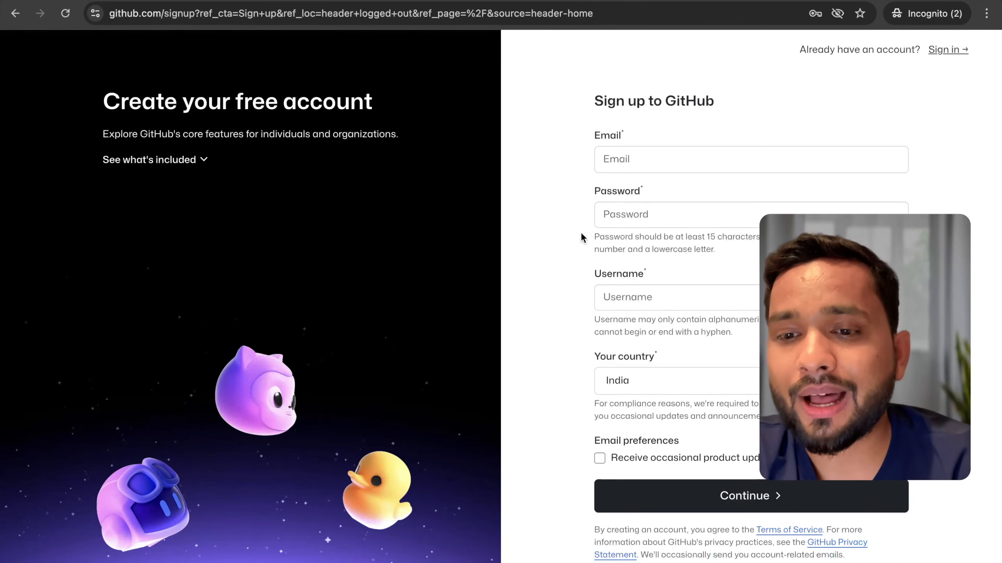
pyautogui.scroll(-1, 598, 316)
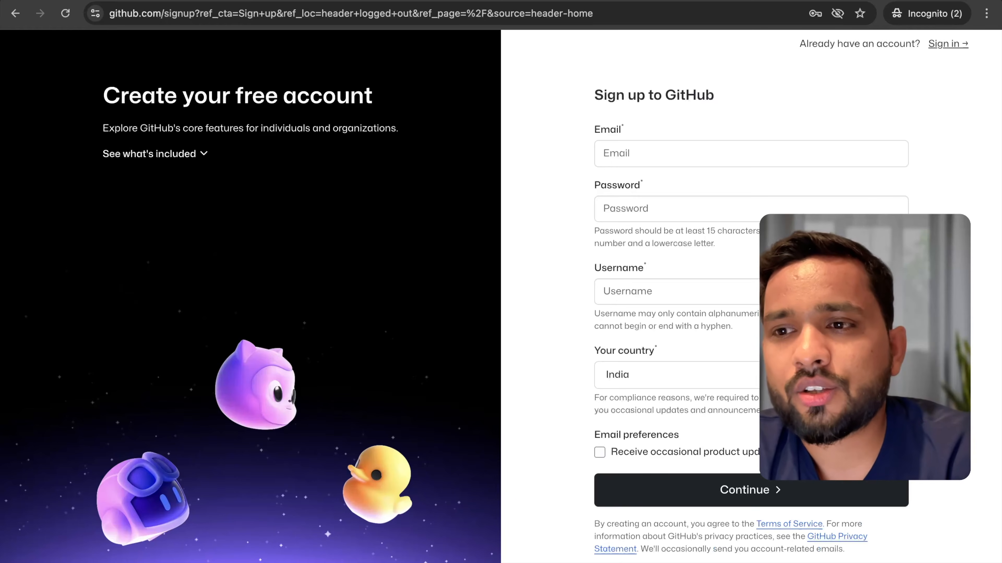
pyautogui.click(949, 46)
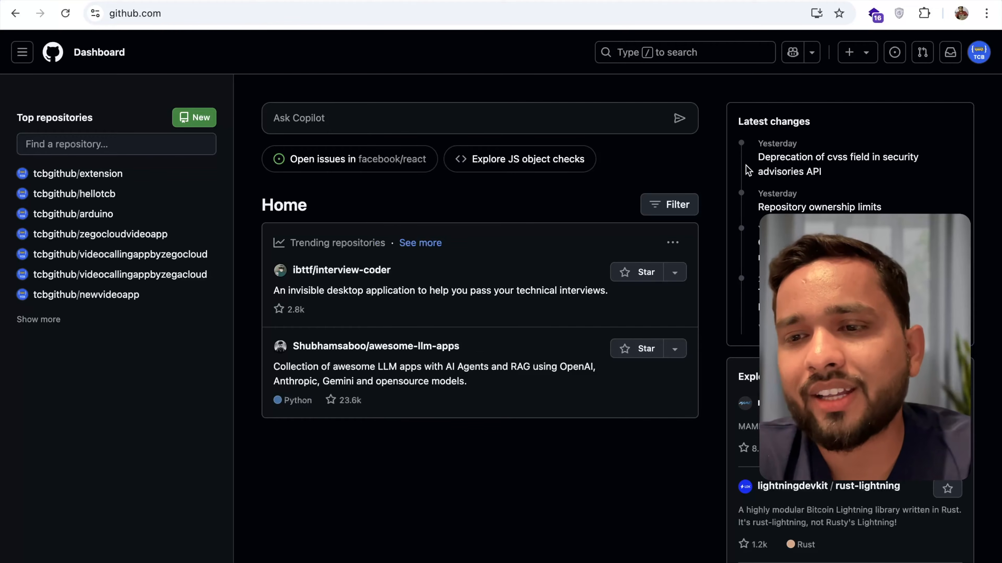
pyautogui.scroll(-3, 741, 285)
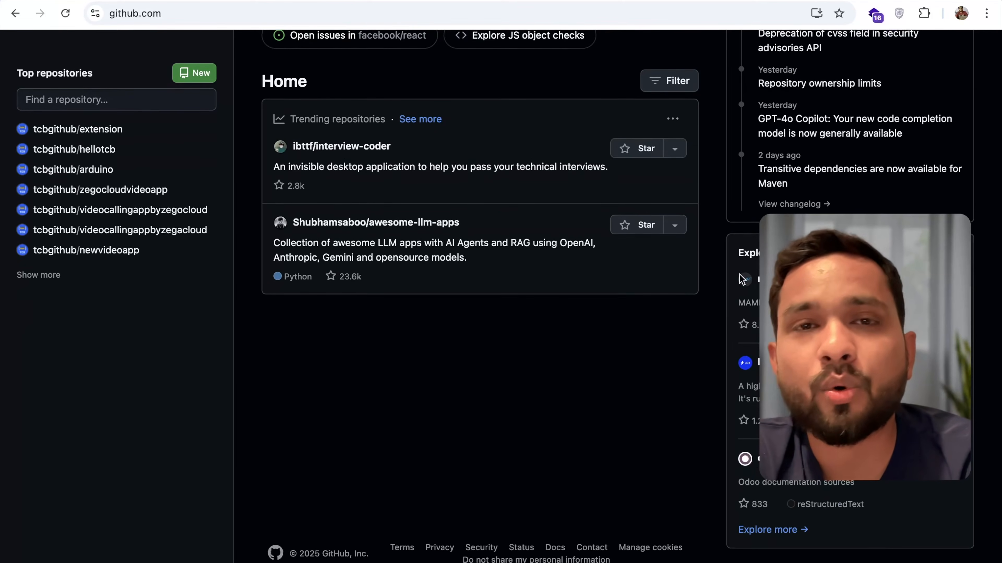
pyautogui.scroll(3, 730, 242)
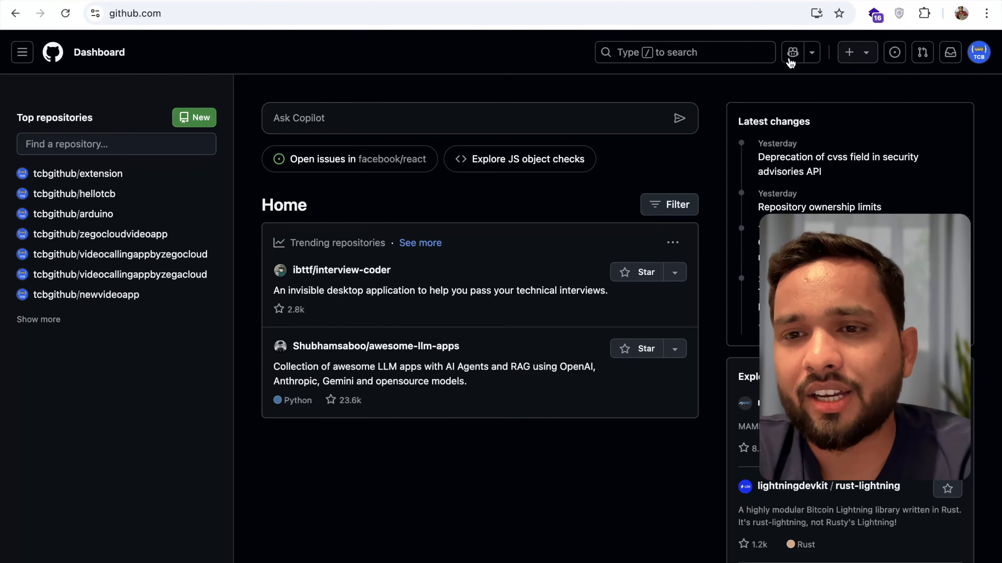
pyautogui.click(852, 57)
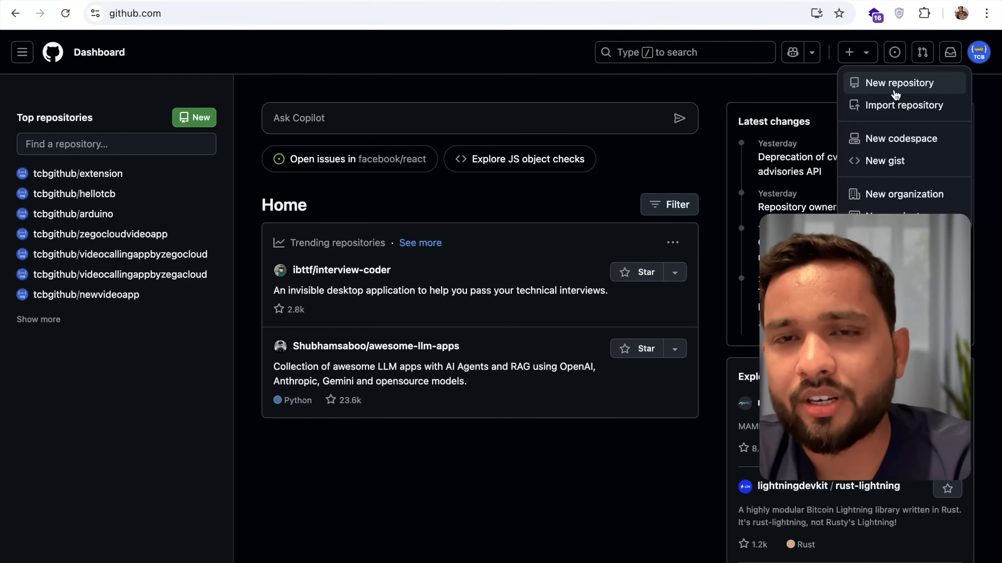
pyautogui.click(317, 76)
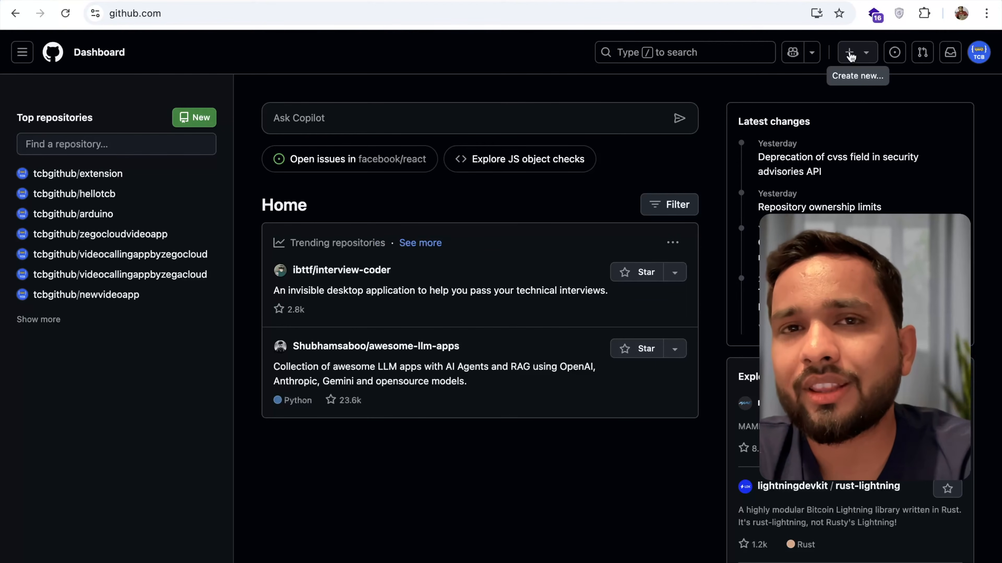
# - Start a new repository and name it cloneextension
pyautogui.click(851, 56)
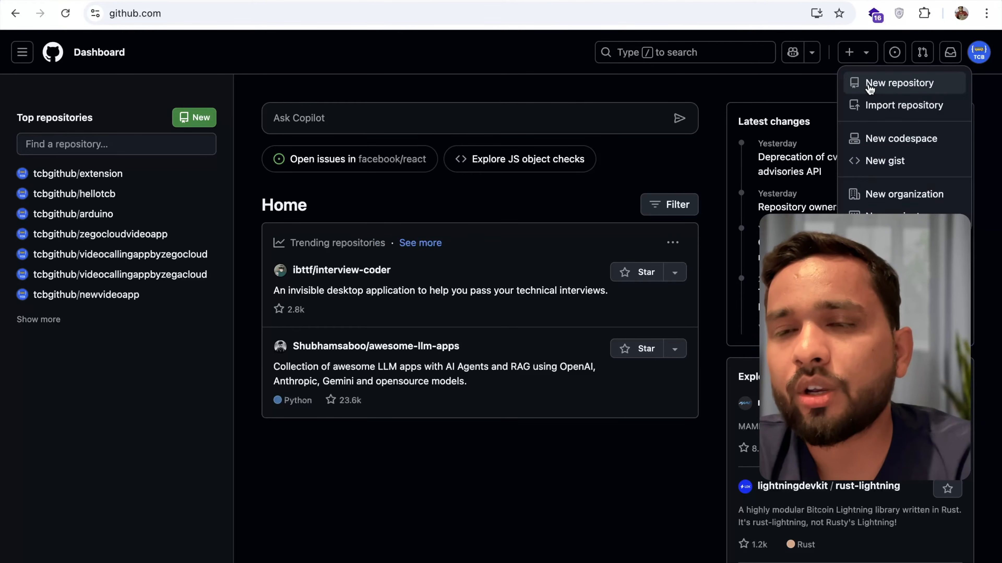
pyautogui.click(869, 89)
pyautogui.scroll(-2, 213, 183)
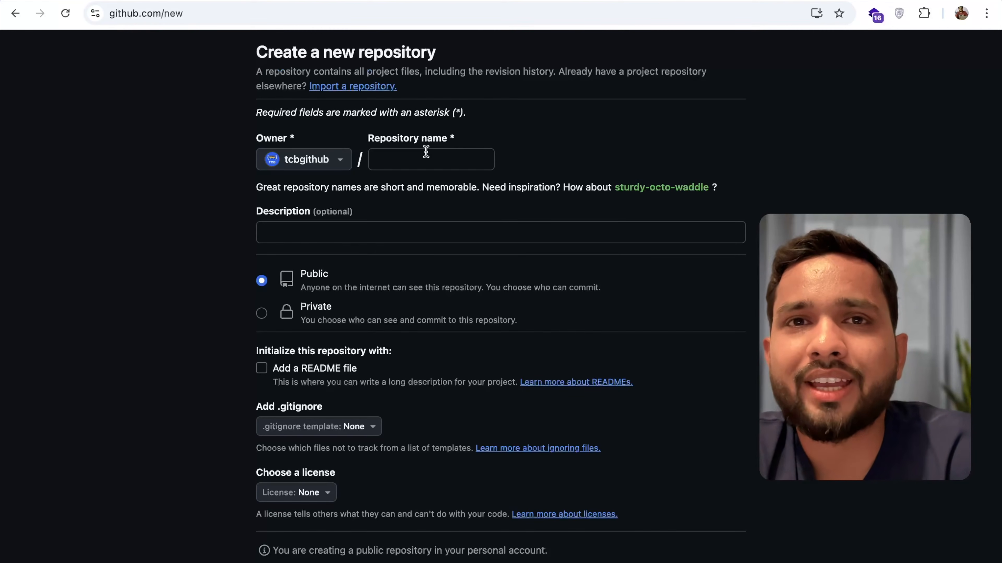
pyautogui.click(426, 151)
pyautogui.write('cloneex')
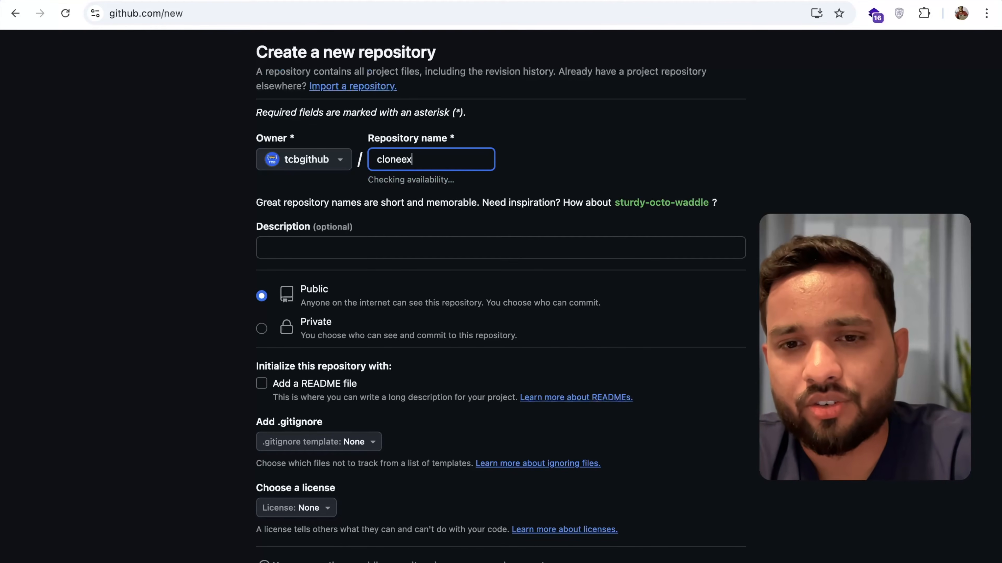
pyautogui.write('tension')
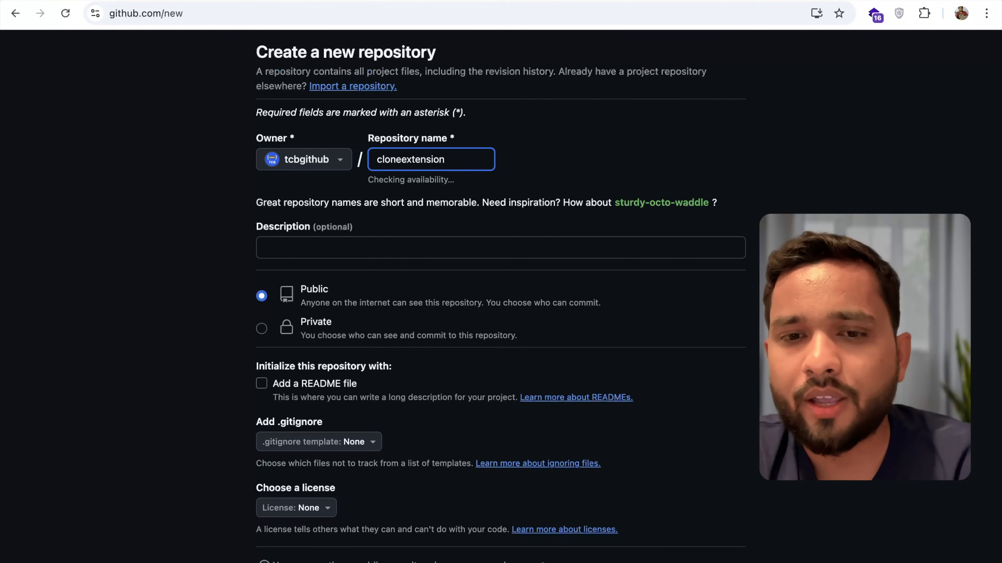
# - Set the new repository's description to "clone website extension"
pyautogui.scroll(-2, 246, 174)
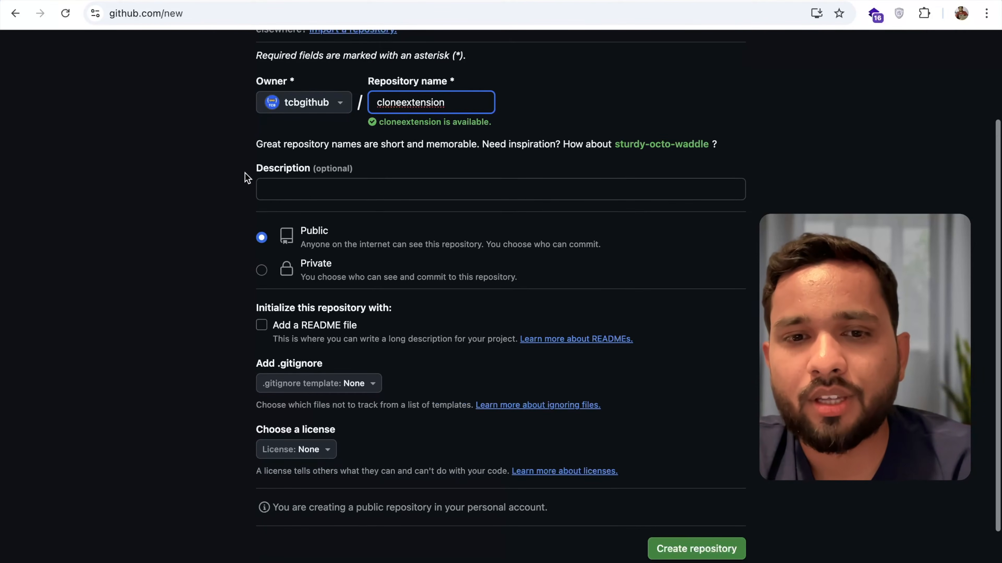
pyautogui.click(280, 189)
pyautogui.write('clone we')
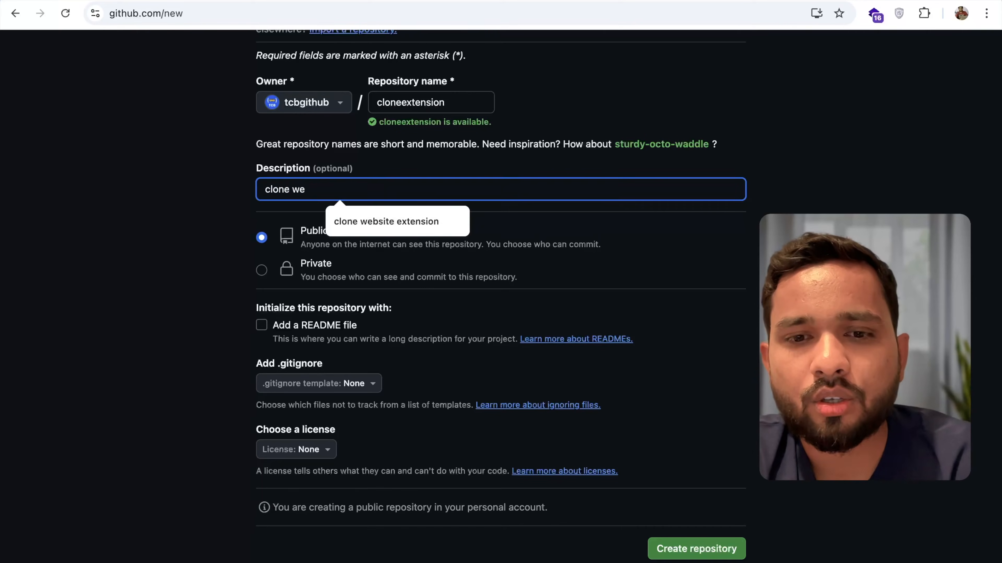
pyautogui.click(352, 219)
pyautogui.click(229, 197)
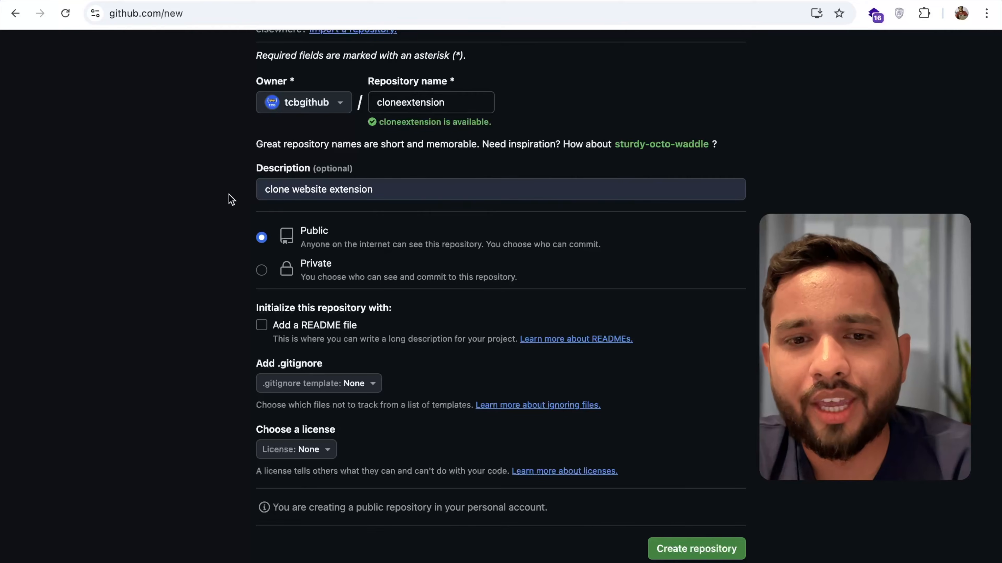
# - Include a README file in the public repository's initialization and create the repository
pyautogui.scroll(-1, 229, 197)
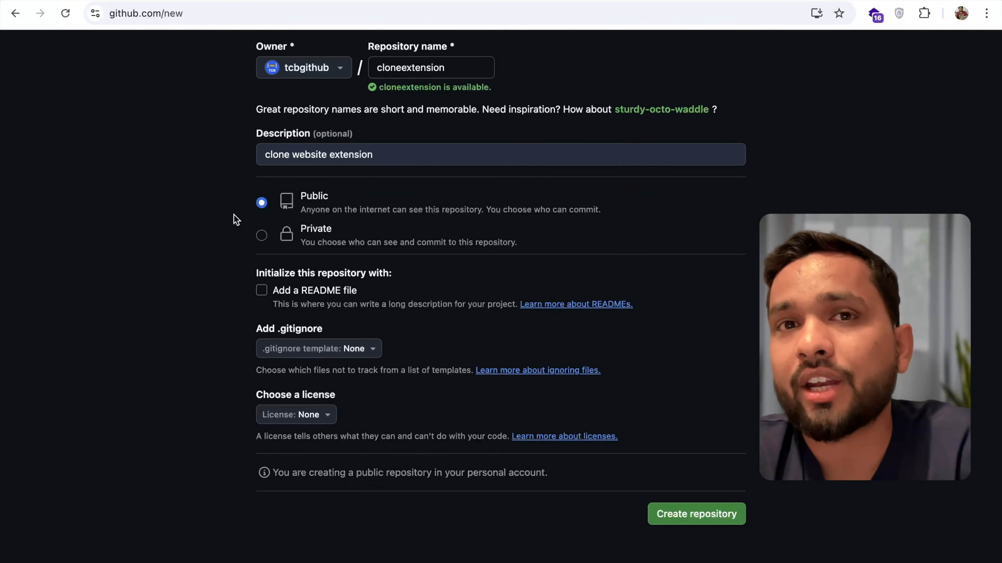
pyautogui.scroll(-1, 236, 220)
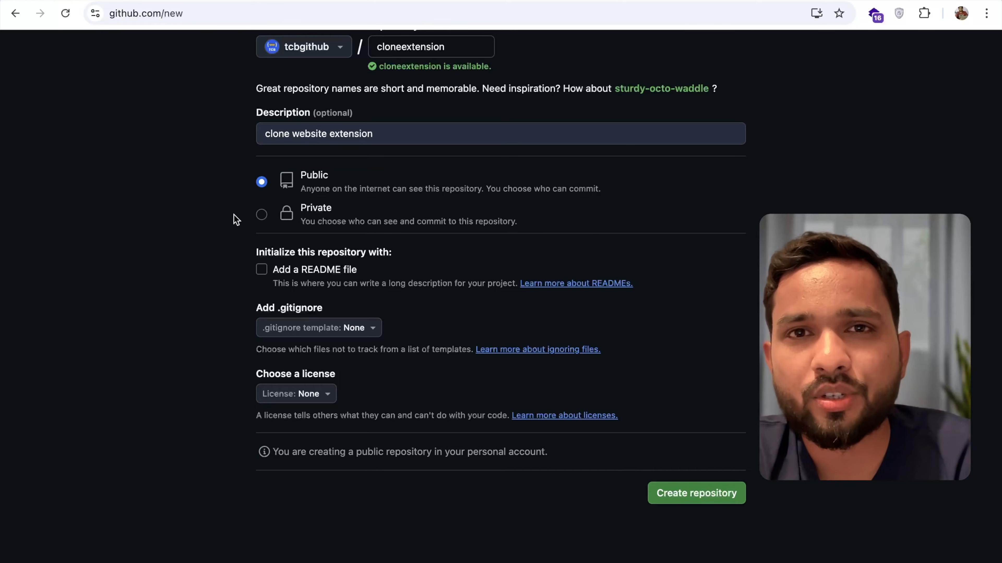
pyautogui.scroll(-2, 263, 187)
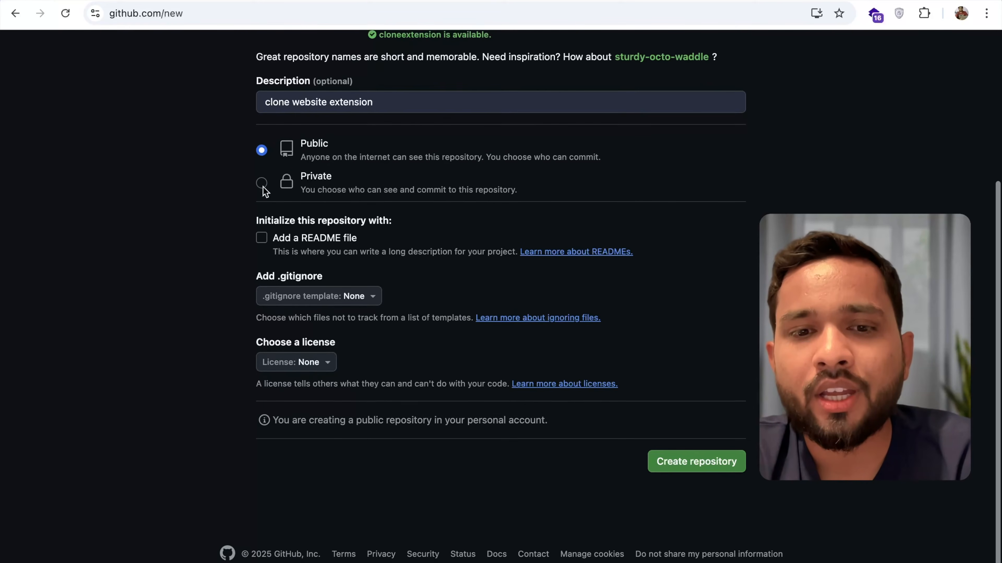
pyautogui.click(262, 242)
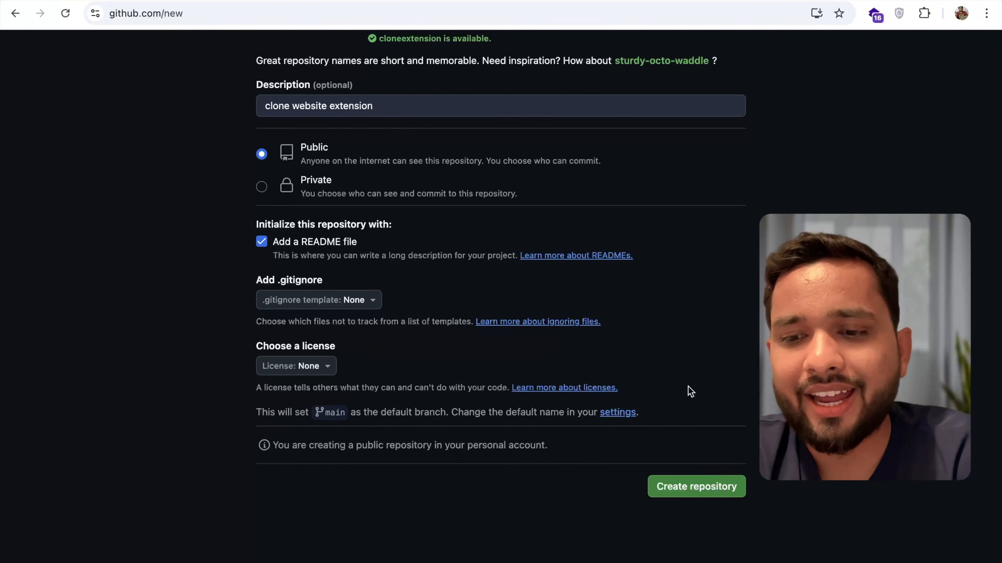
pyautogui.click(691, 494)
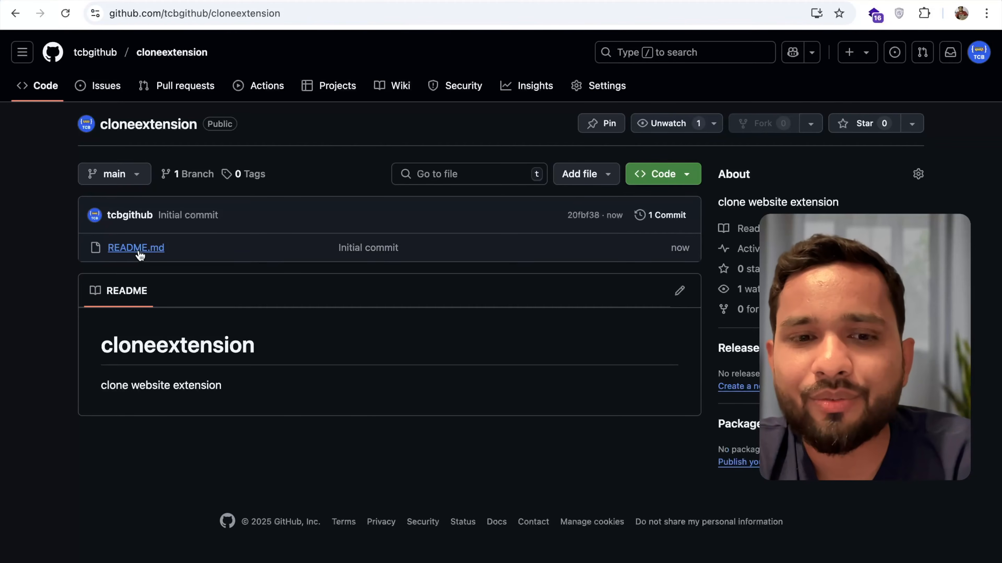
# - Edit the repository's README.md, adding the third line "you need to upload that file in chrome extension"
pyautogui.click(679, 292)
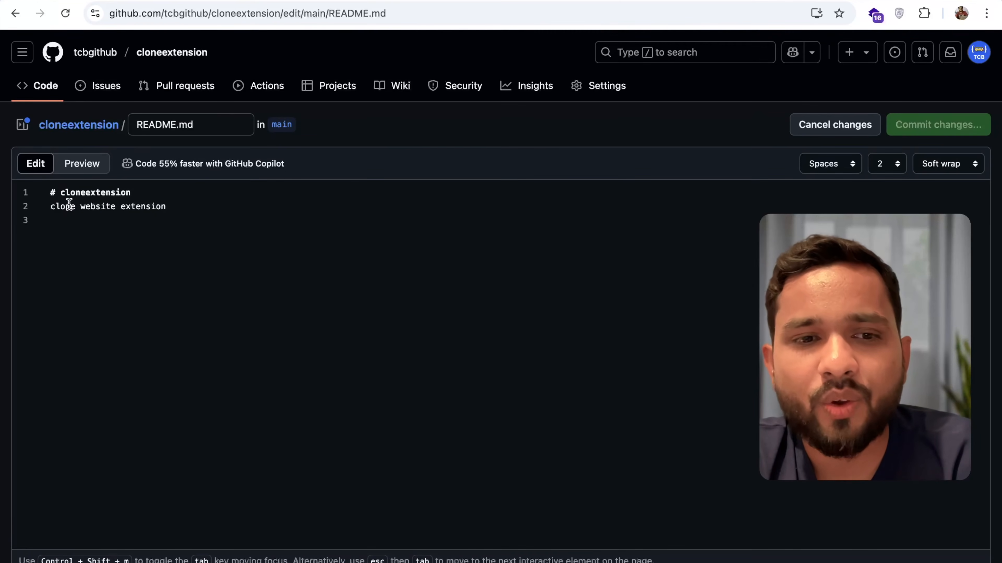
pyautogui.click(160, 243)
pyautogui.write('you ')
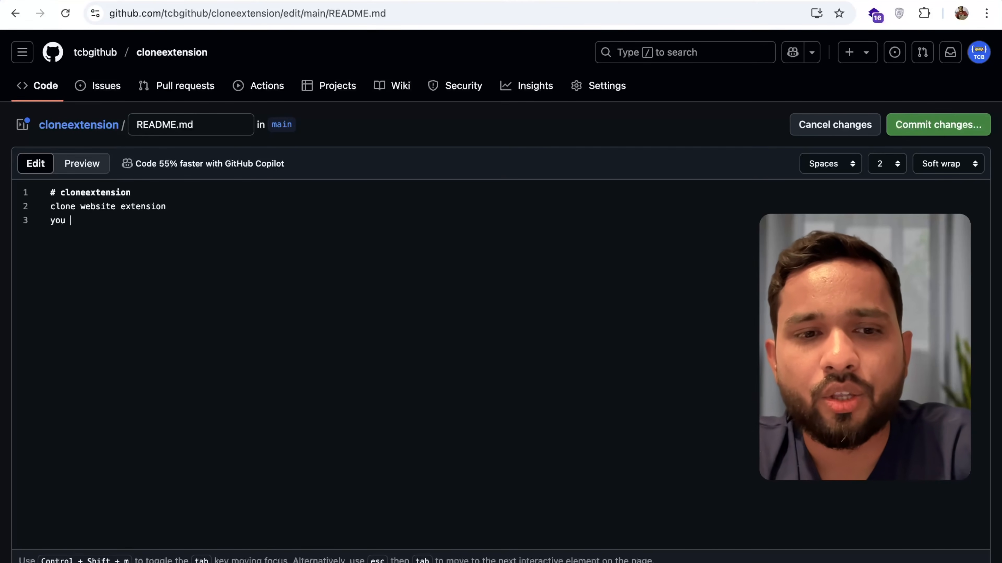
pyautogui.write('need to upload ')
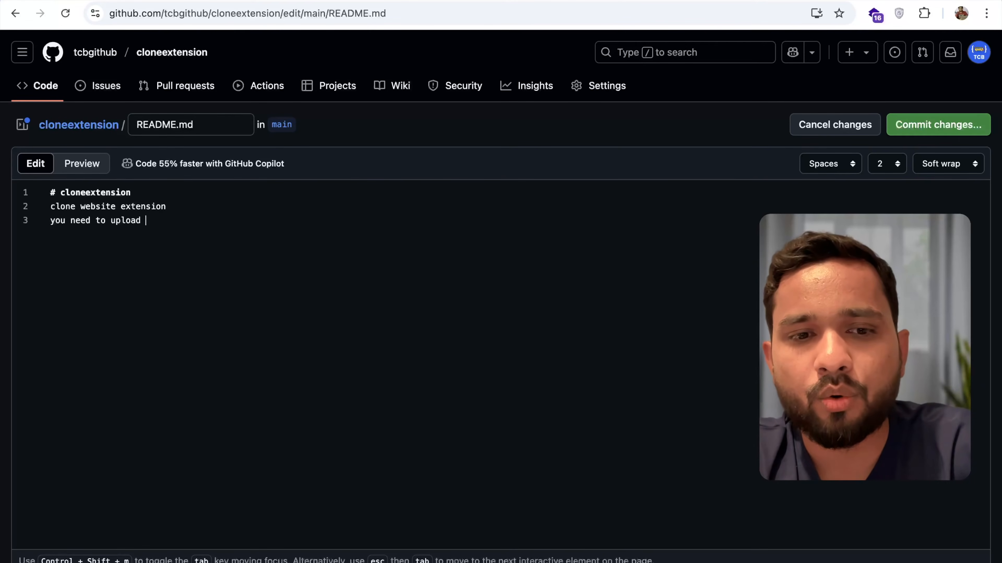
pyautogui.write('that file in chrome extension')
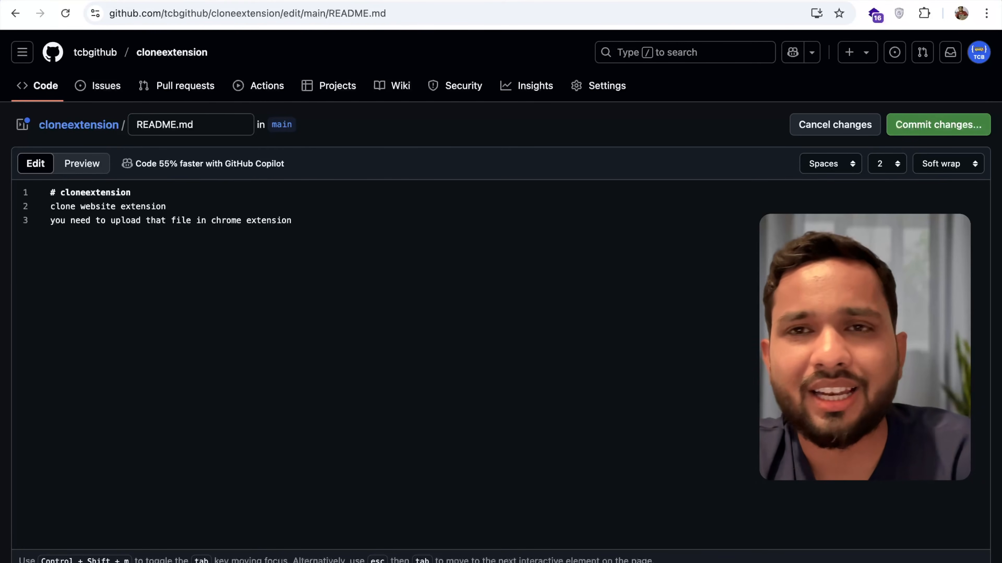
# - Commit the README edit directly to the main branch with the message "Update README.md" and return to the repository's file list
pyautogui.click(950, 127)
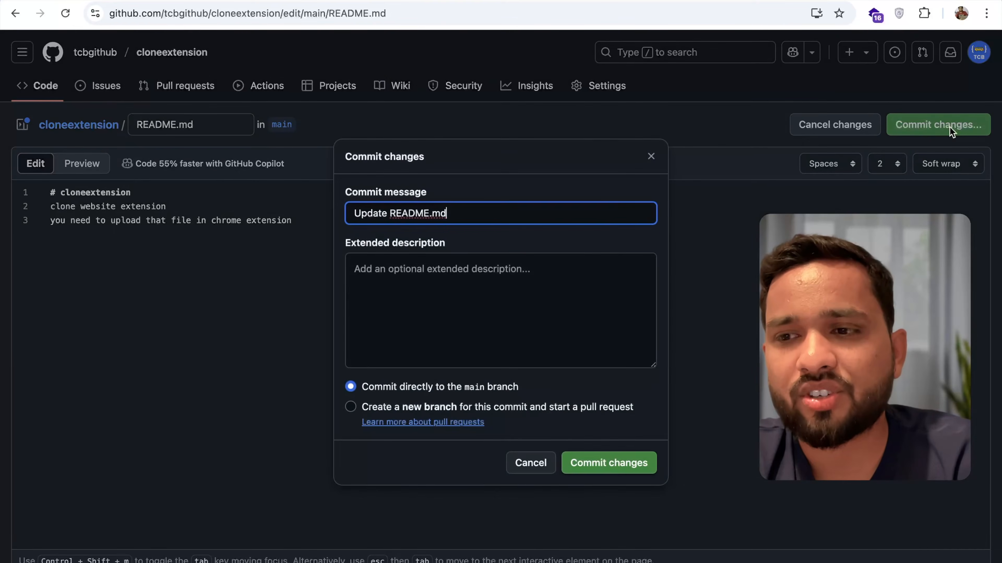
pyautogui.click(613, 463)
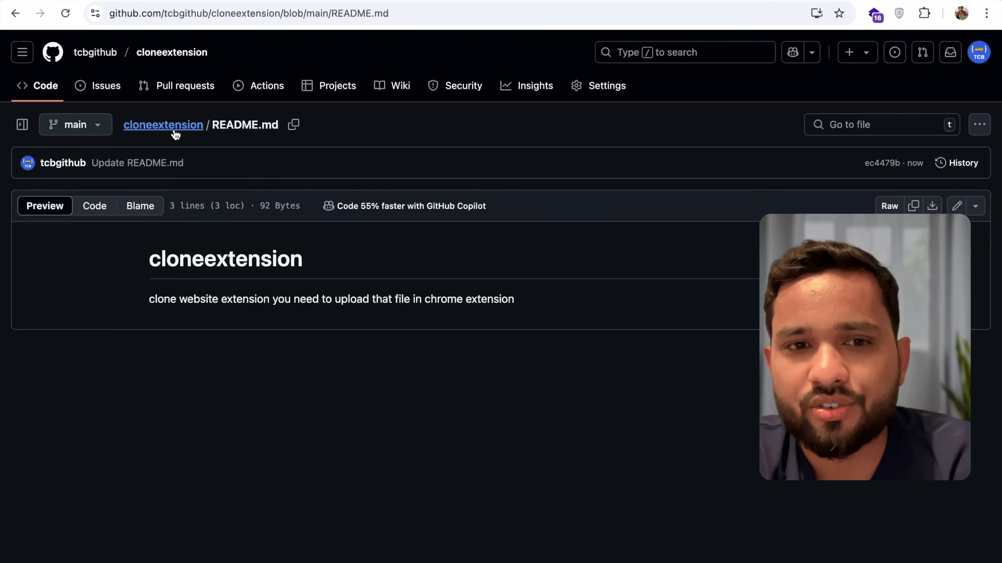
pyautogui.click(163, 130)
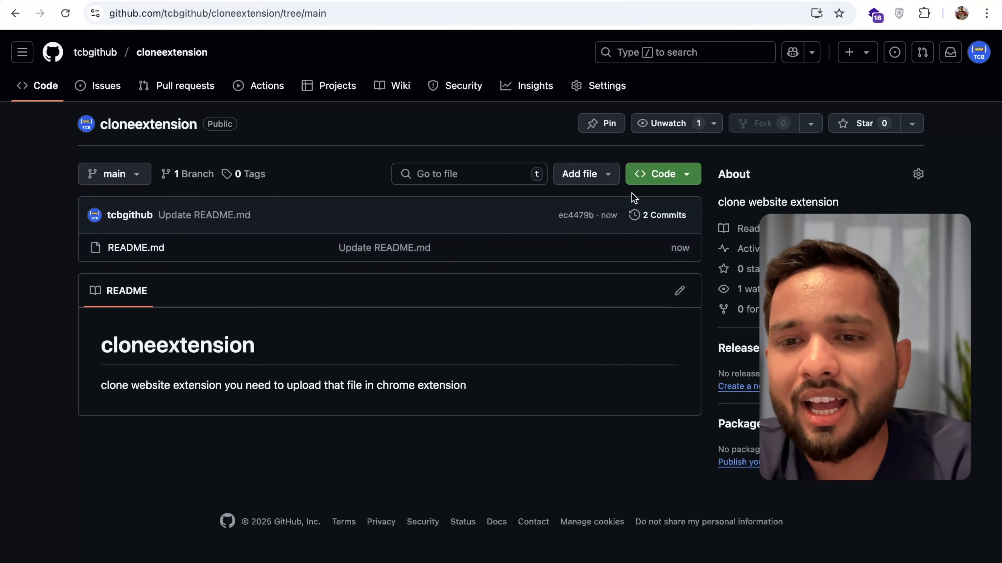
# - Upload extension.html and mit_links.txt from the Desktop's extension folder to the repository
pyautogui.click(594, 174)
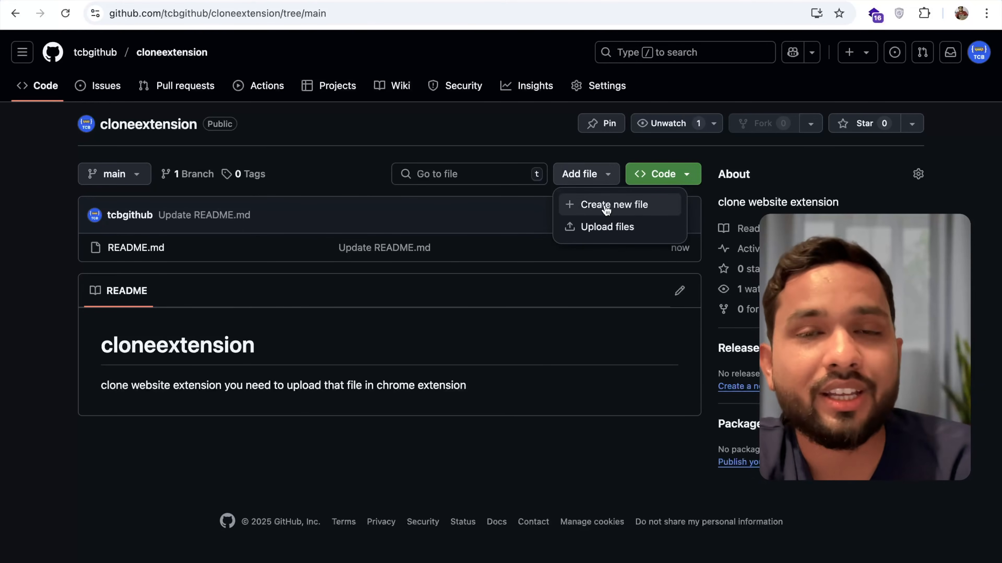
pyautogui.click(599, 232)
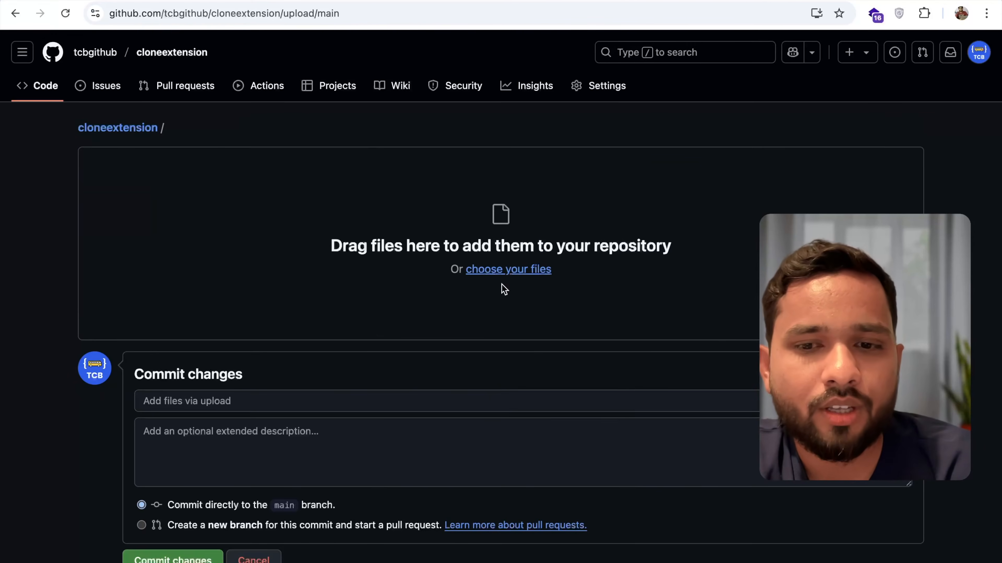
pyautogui.click(507, 272)
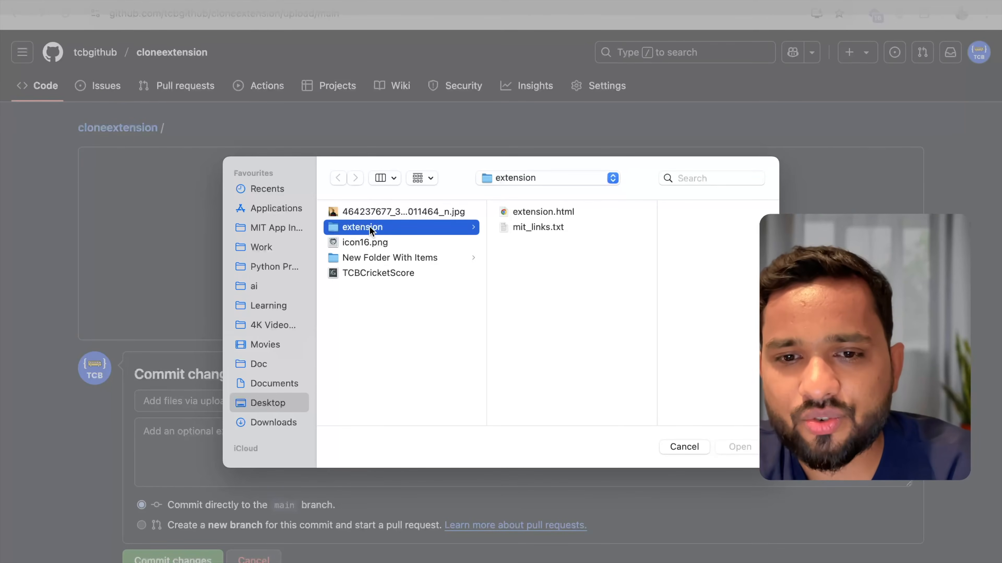
pyautogui.click(572, 213)
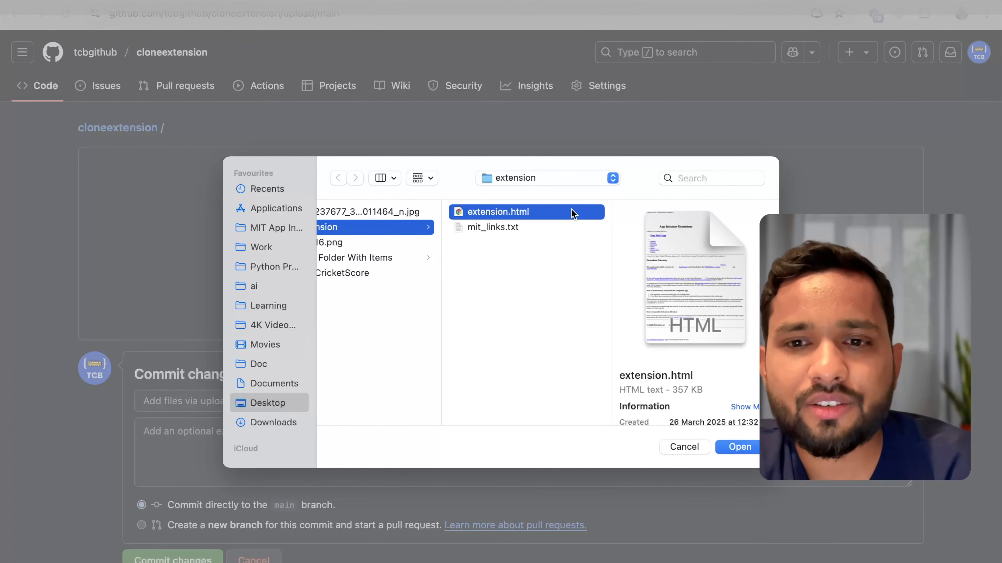
pyautogui.keyDown('shift'); pyautogui.click(521, 228); pyautogui.keyUp('shift')
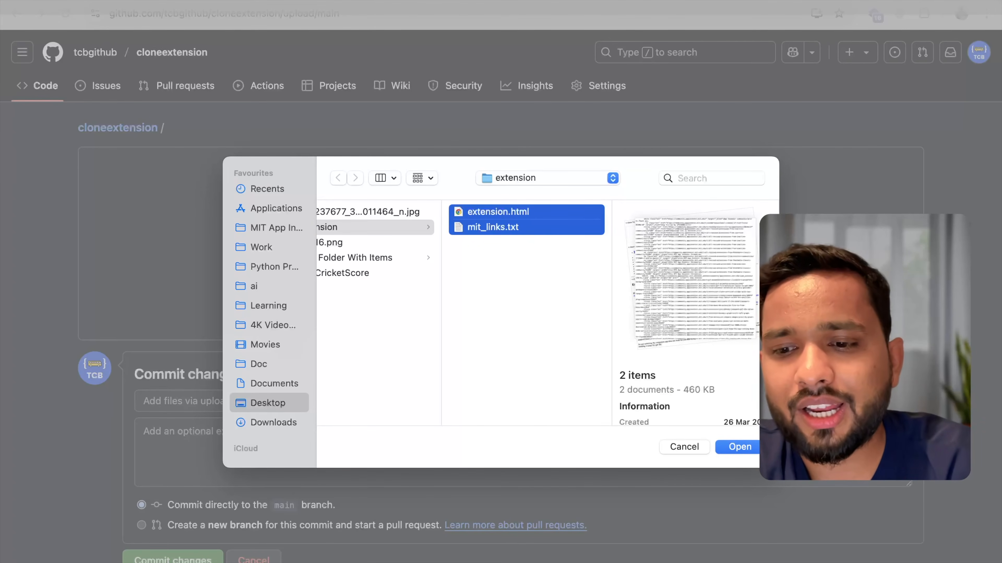
pyautogui.click(737, 450)
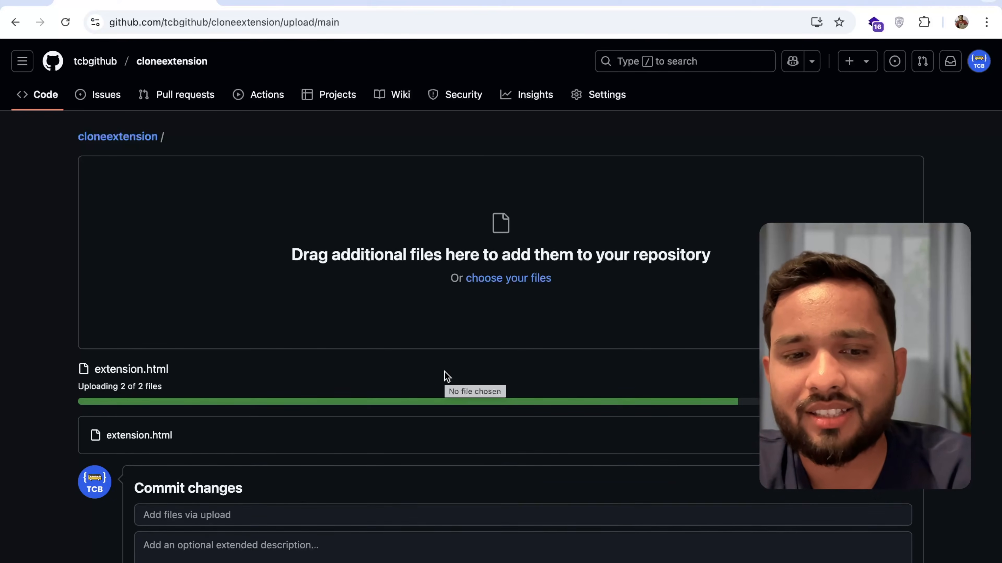
# - Commit the two uploaded files directly to the main branch
pyautogui.scroll(-2, 444, 377)
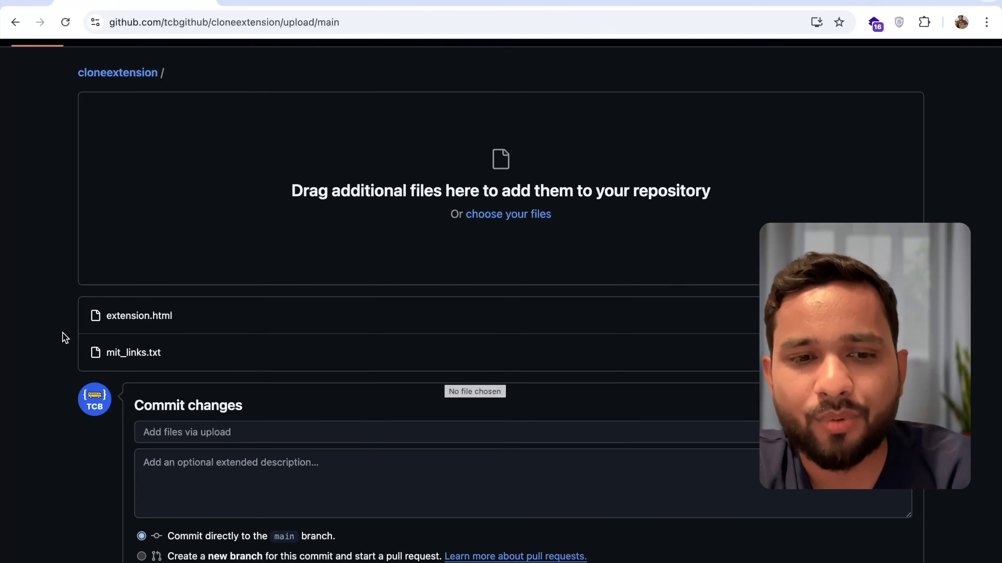
pyautogui.scroll(-3, 63, 317)
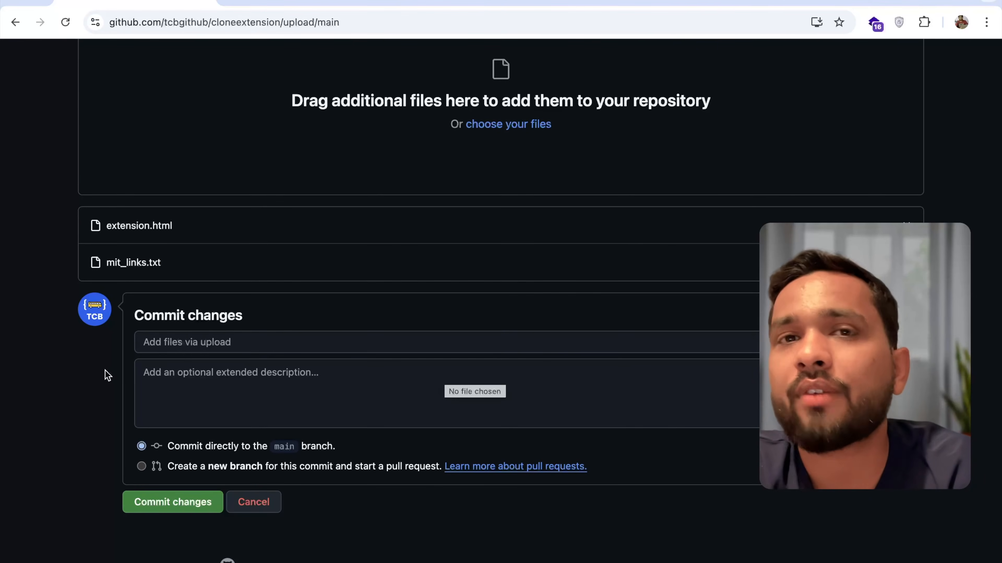
pyautogui.click(147, 503)
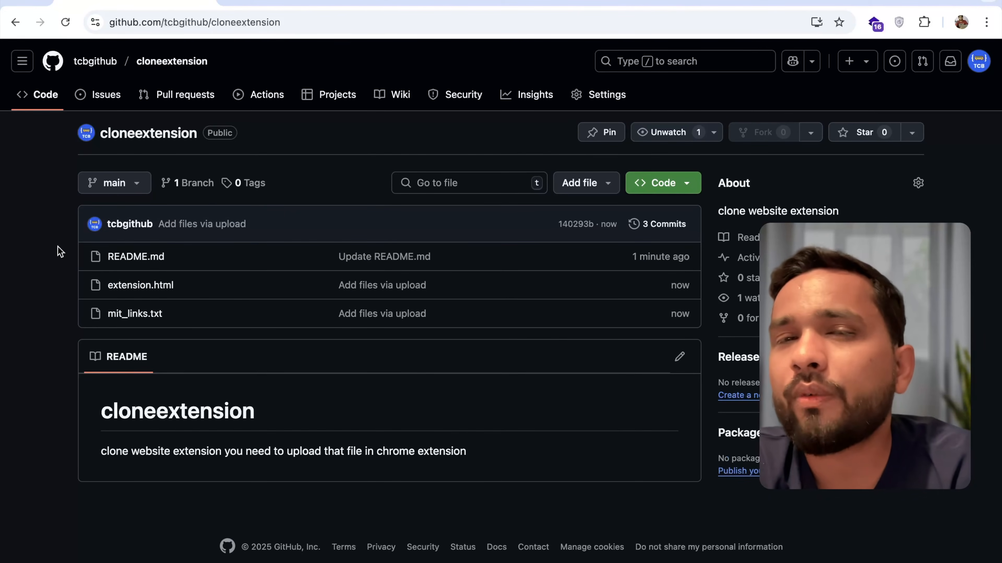
# - Copy the cloneextension repository's HTTPS clone URL
pyautogui.click(306, 23)
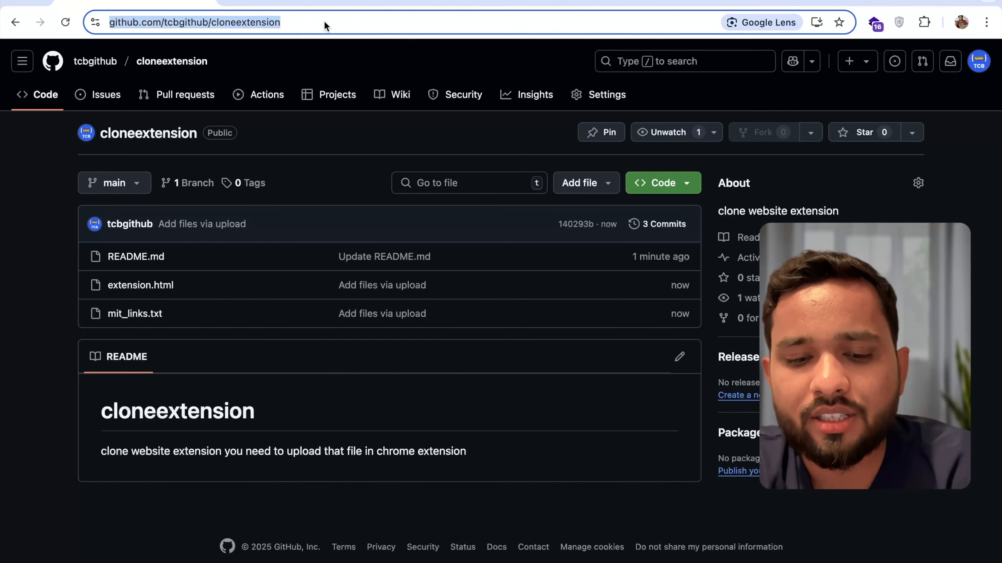
pyautogui.click(667, 188)
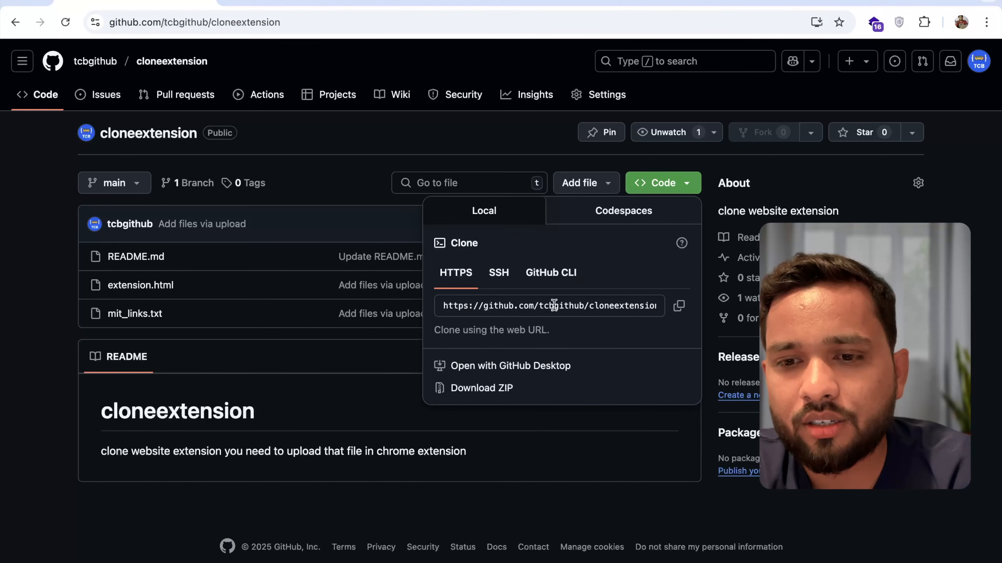
pyautogui.click(663, 188)
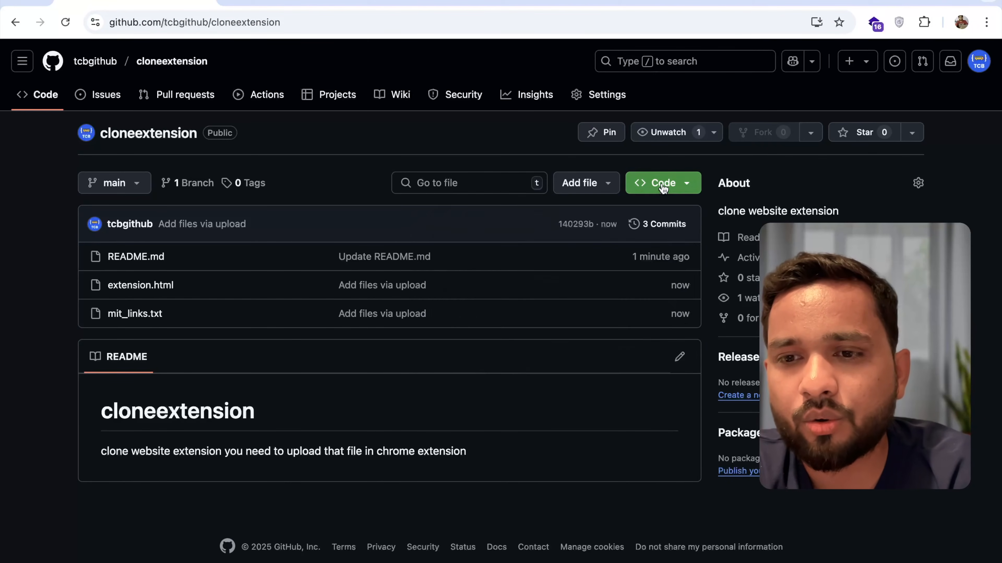
pyautogui.click(666, 192)
pyautogui.click(680, 305)
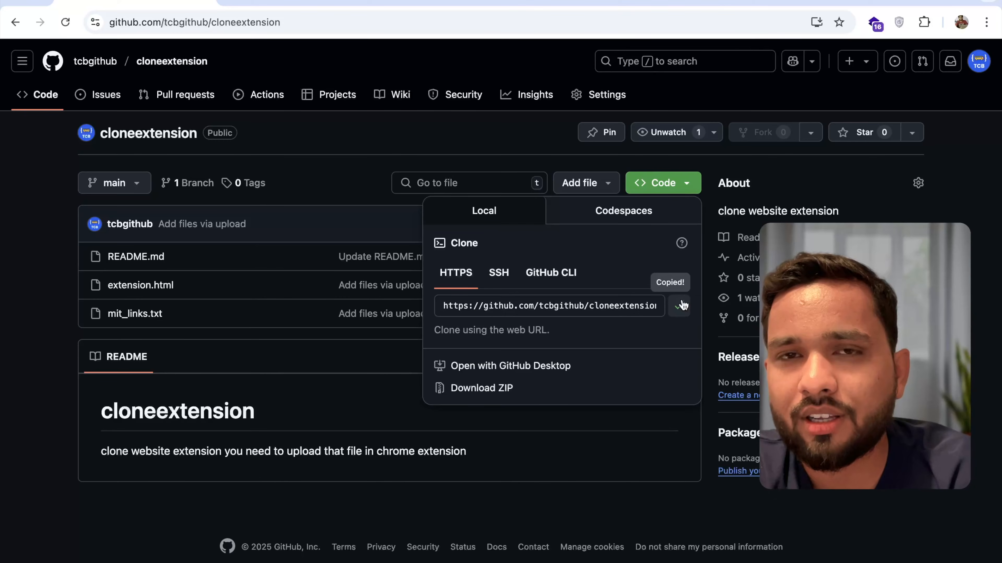
# - View the public repository without signing in by opening its copied clone URL in a new incognito window
pyautogui.press('super+shift+n')
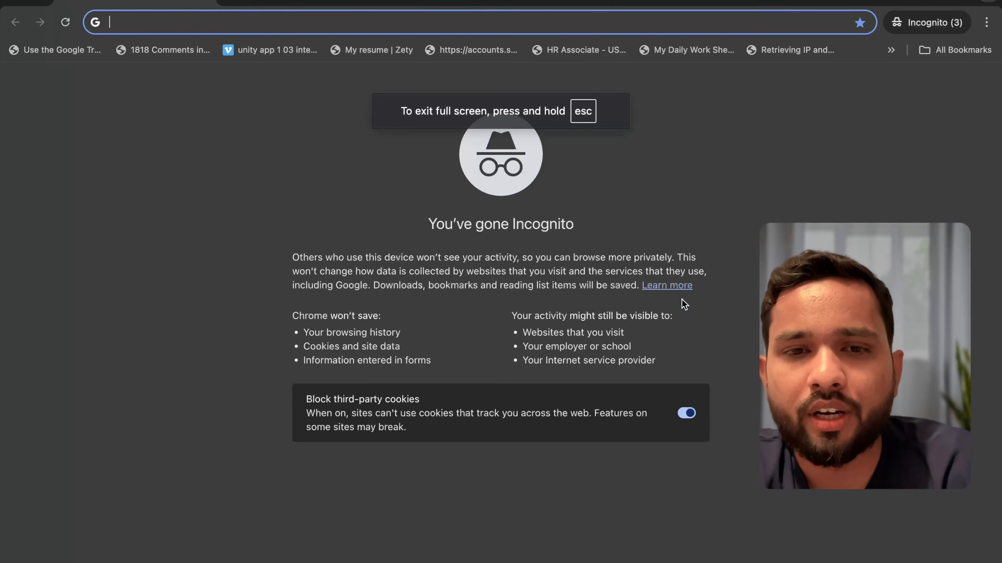
pyautogui.press('super+v')
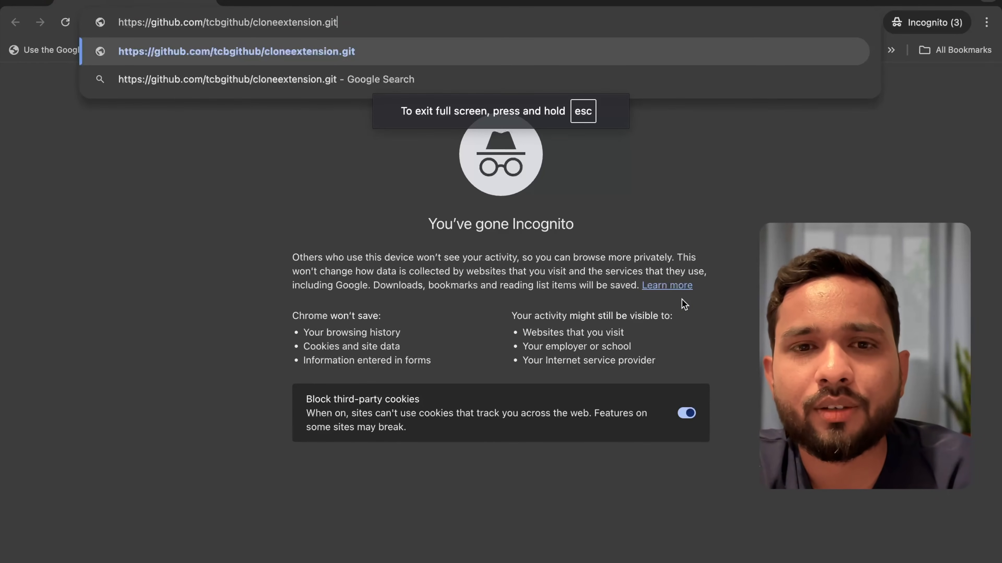
pyautogui.press('Return')
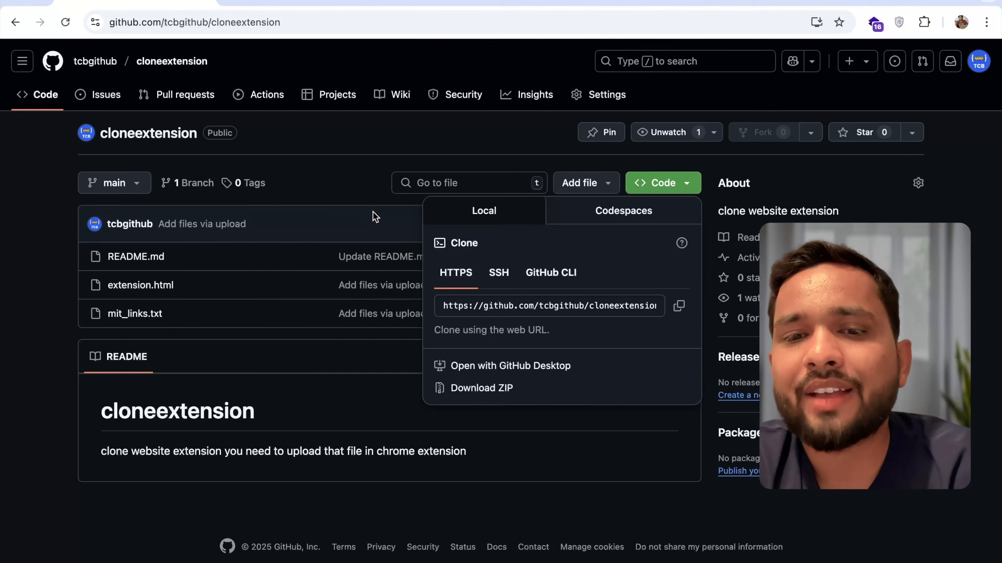
pyautogui.click(336, 183)
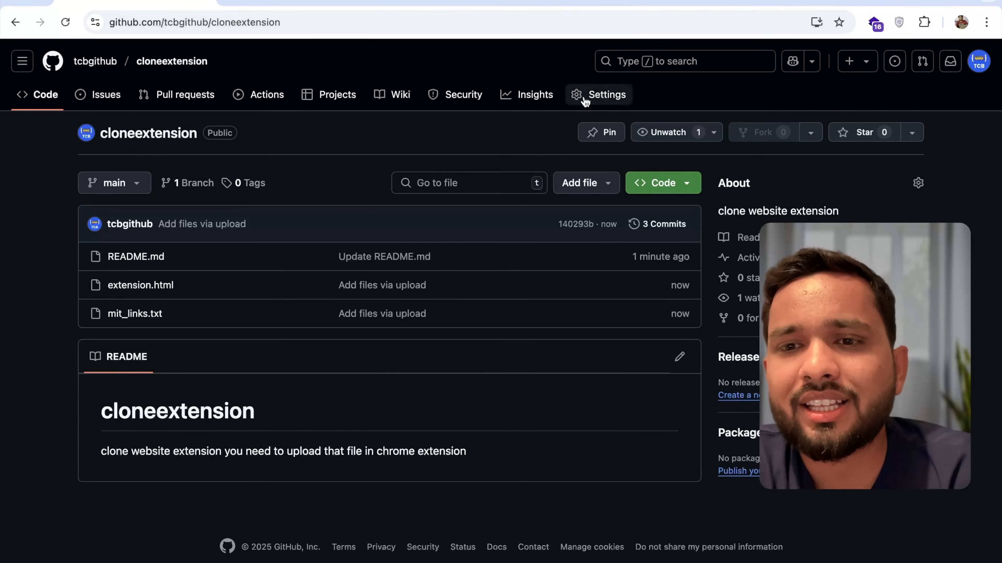
# - Back in the signed-in window, start deleting the cloneextension repository from the Danger Zone of its settings
pyautogui.click(606, 102)
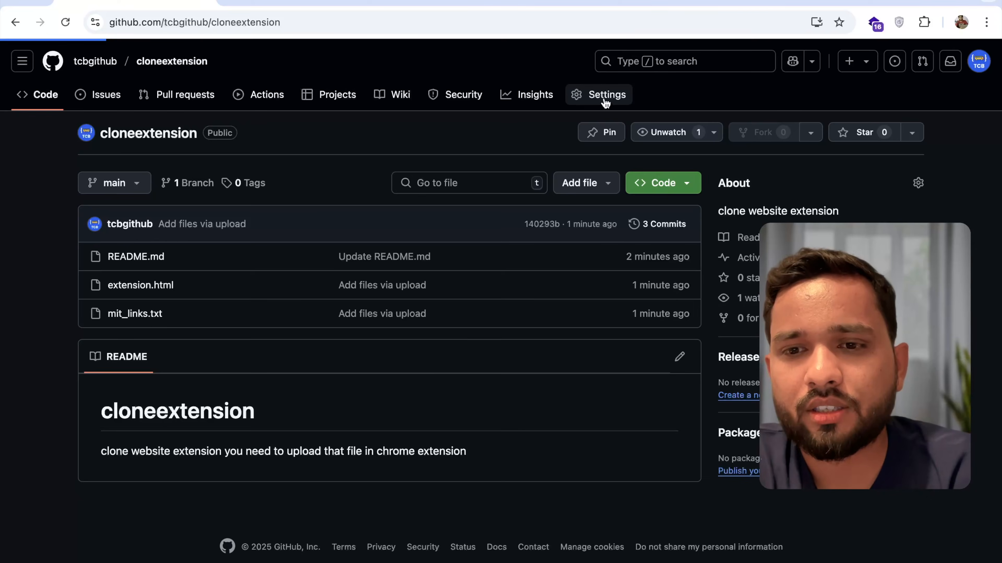
pyautogui.scroll(-20, 375, 343)
pyautogui.scroll(-5, 375, 343)
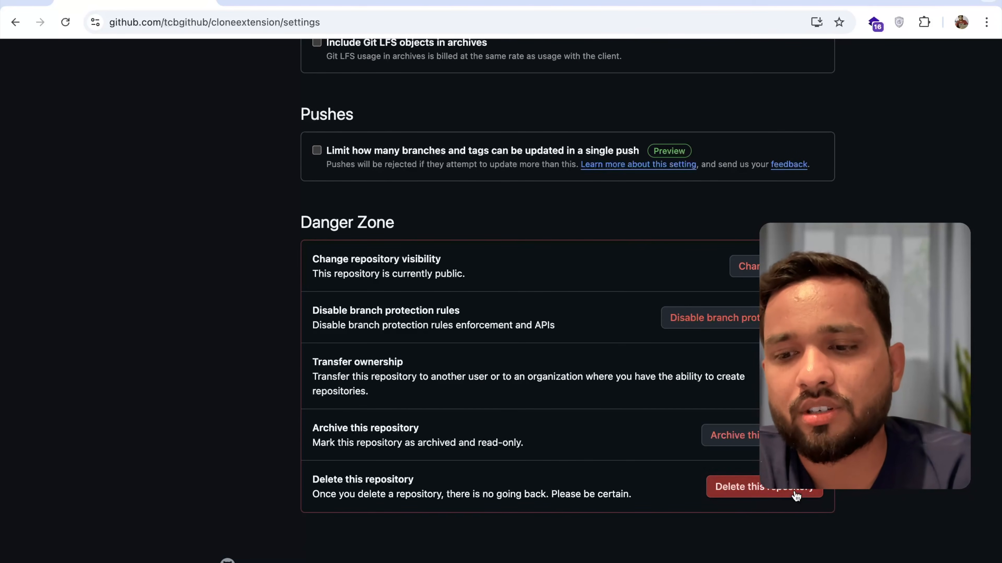
pyautogui.click(766, 490)
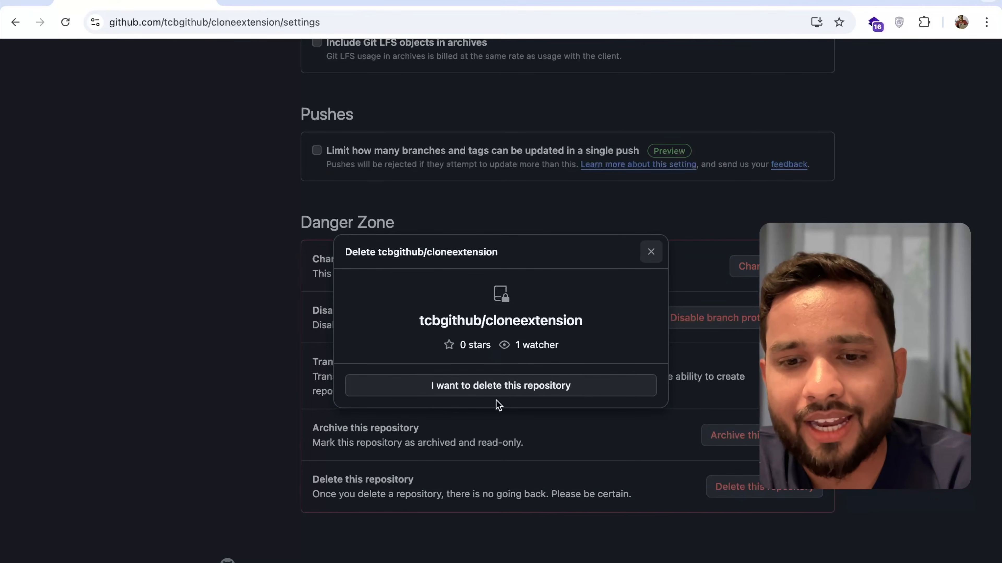
# - Acknowledge the deletion's effects and permanently delete the repository, confirming with the full name tcbgithub/cloneextension
pyautogui.click(494, 385)
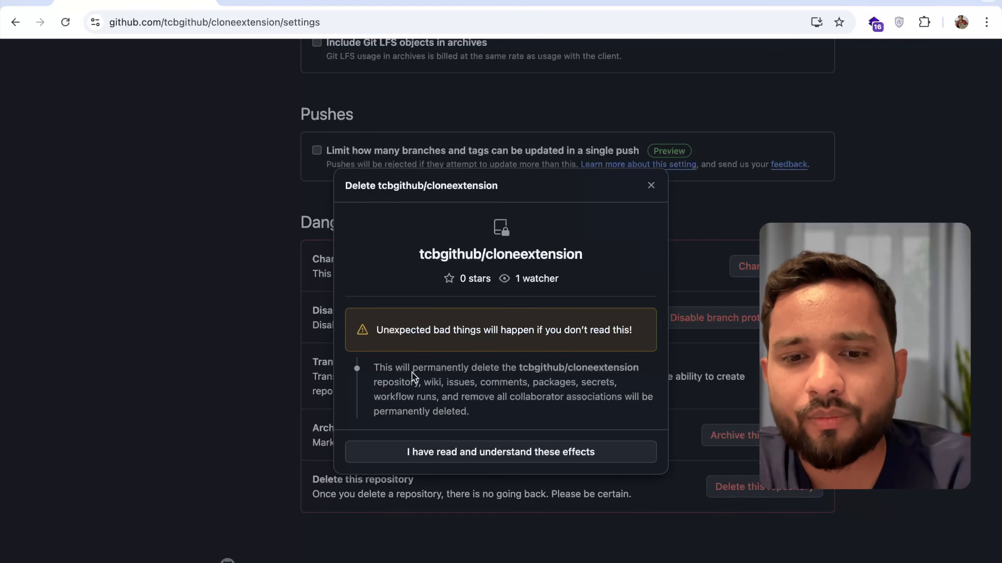
pyautogui.click(493, 452)
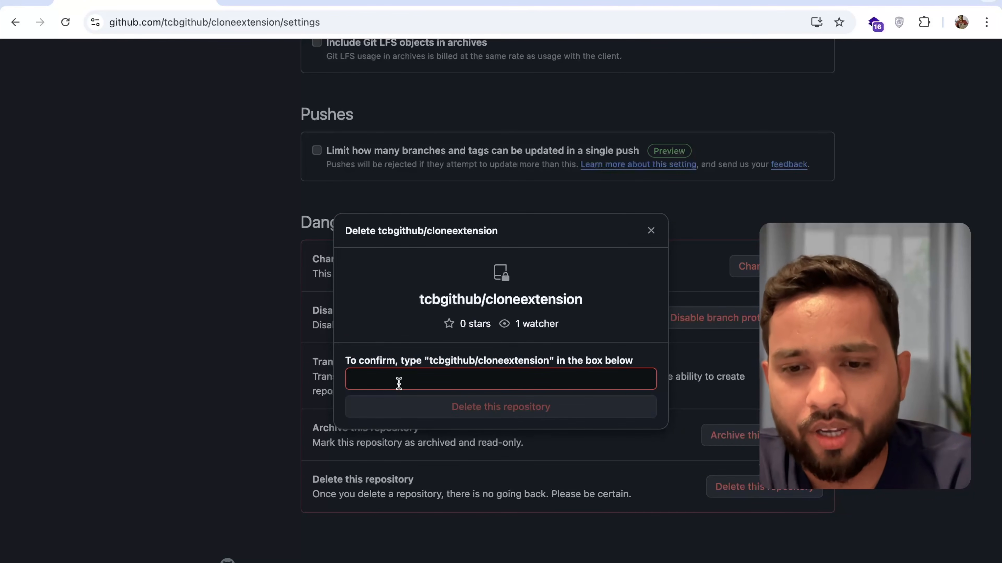
pyautogui.click(398, 383)
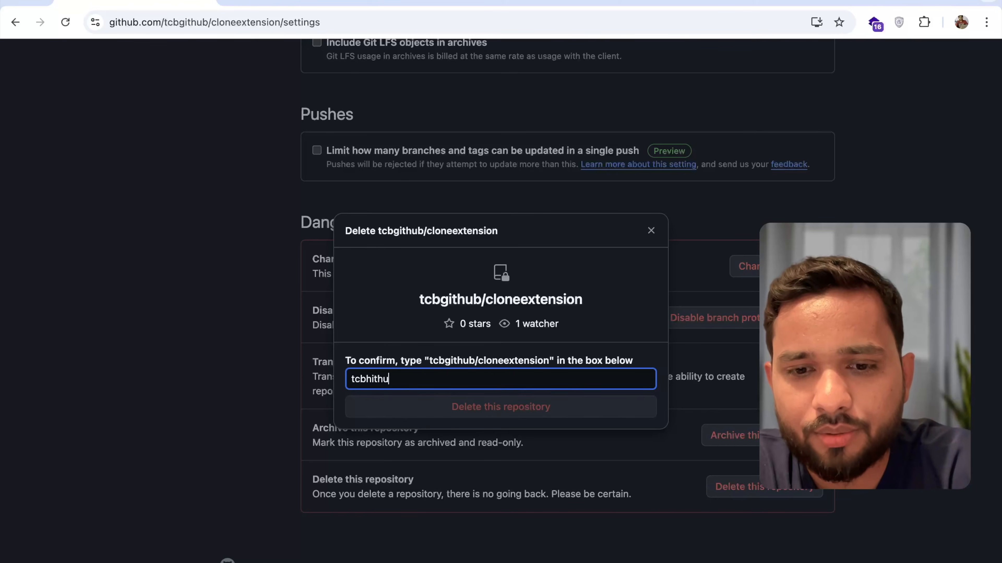
pyautogui.press('super+a')
pyautogui.press('super+v')
pyautogui.click(453, 410)
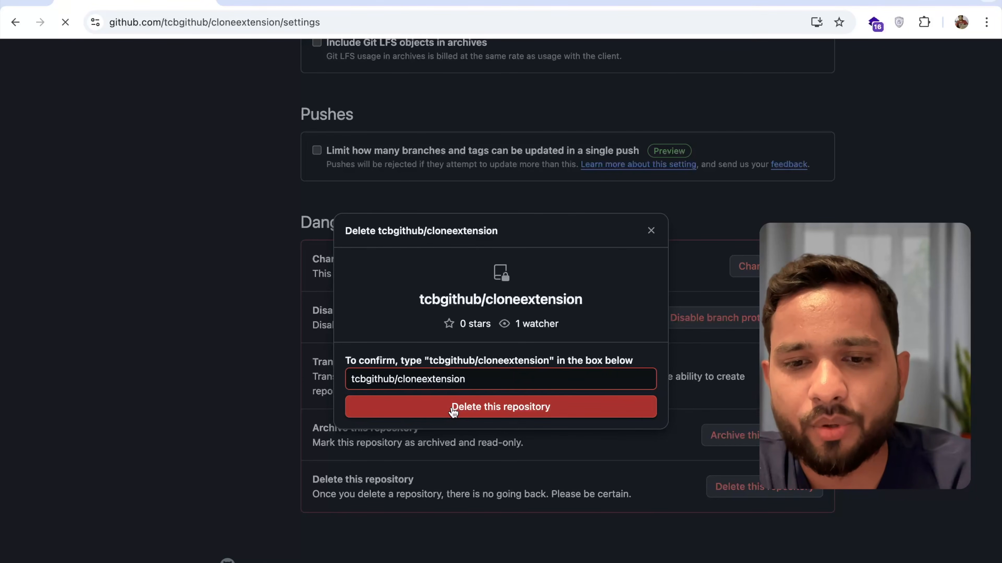